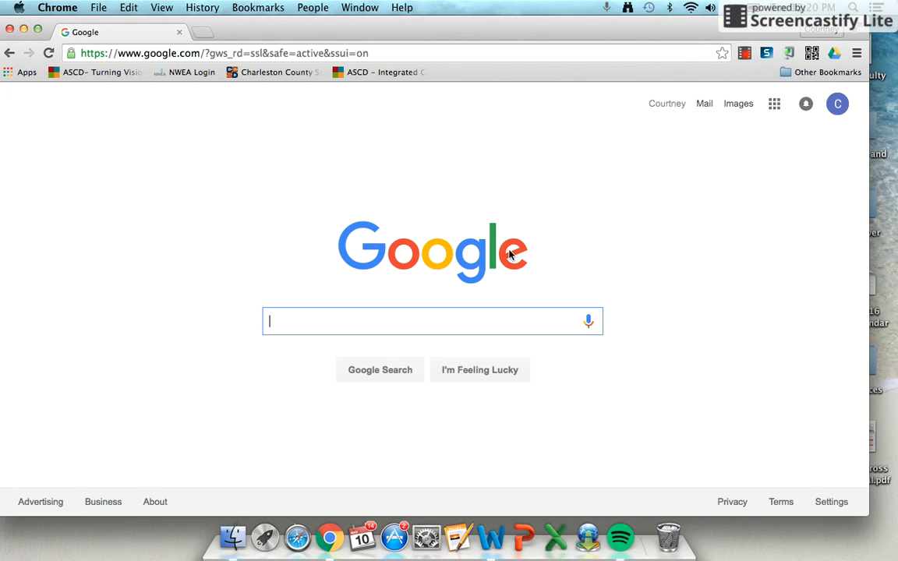
Open padlet.com and create a new padlet without signing up
click(288, 51)
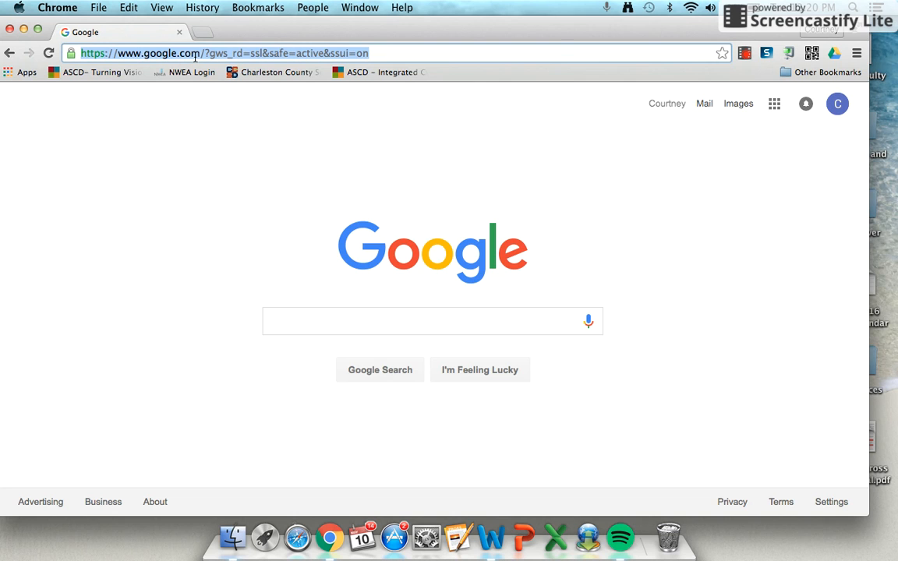
text(padlet.com)
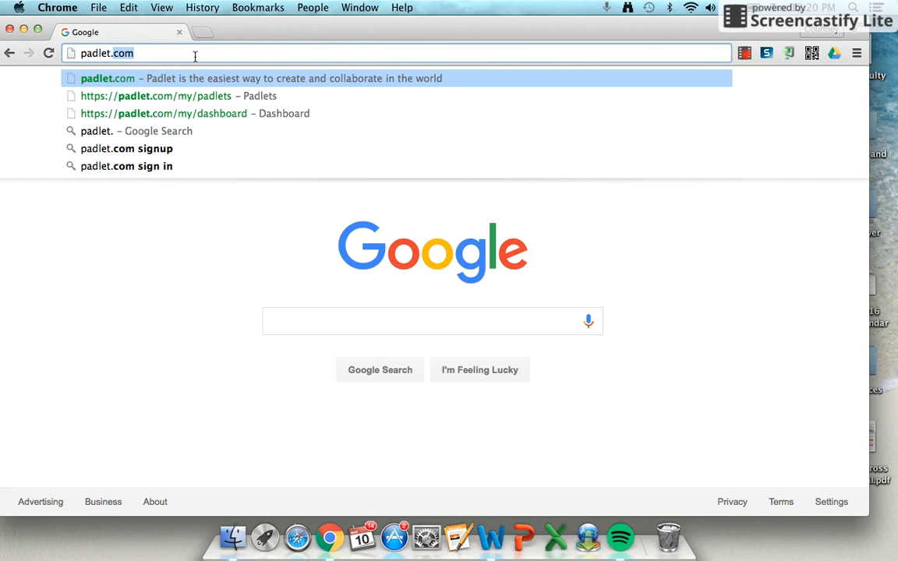
key(Return)
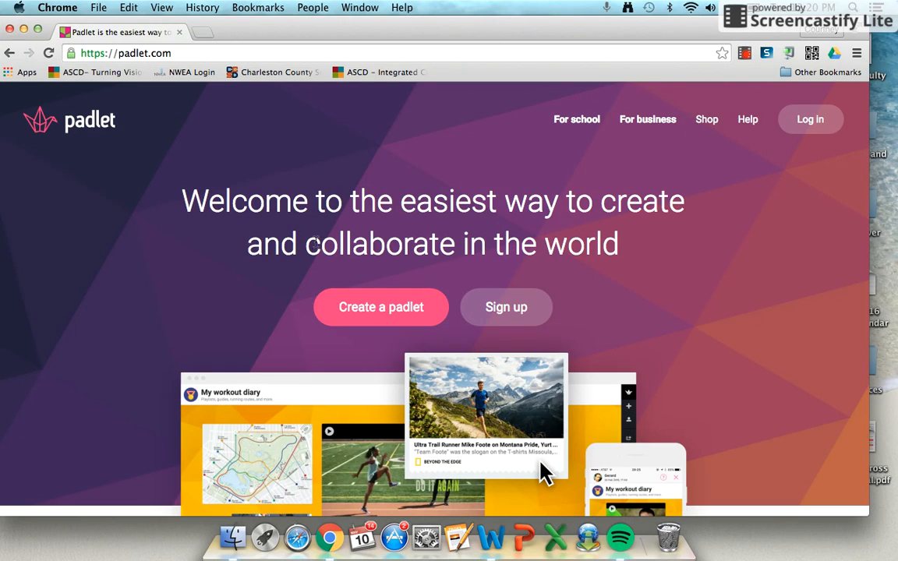
click(520, 310)
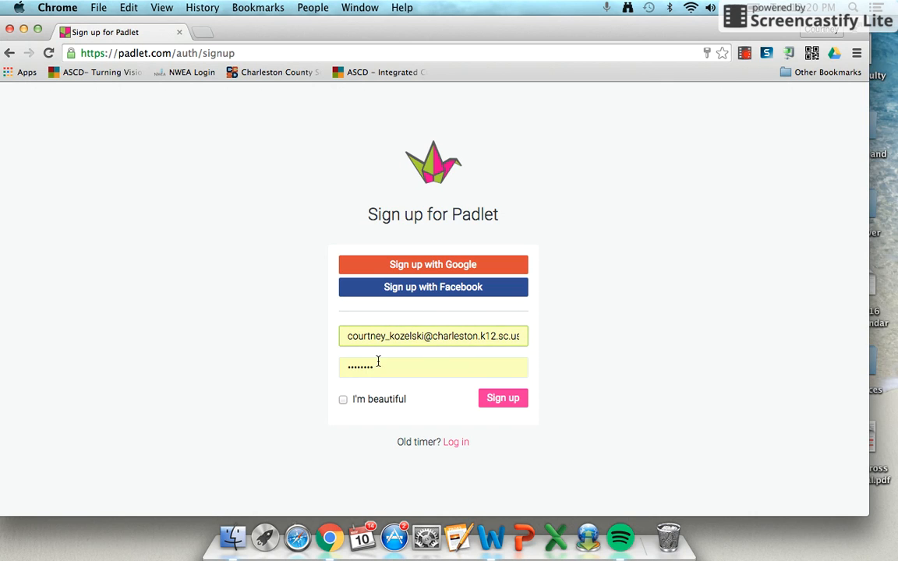
click(9, 53)
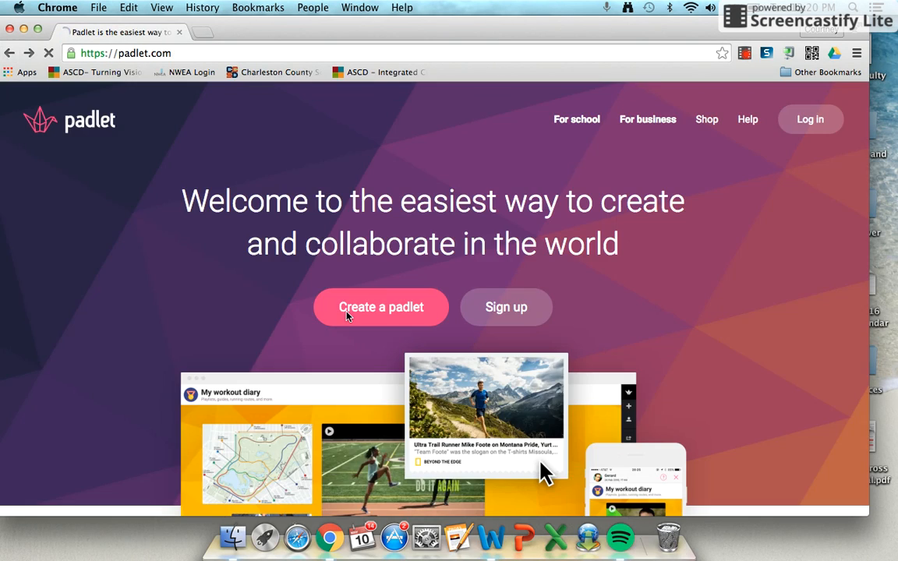
click(406, 317)
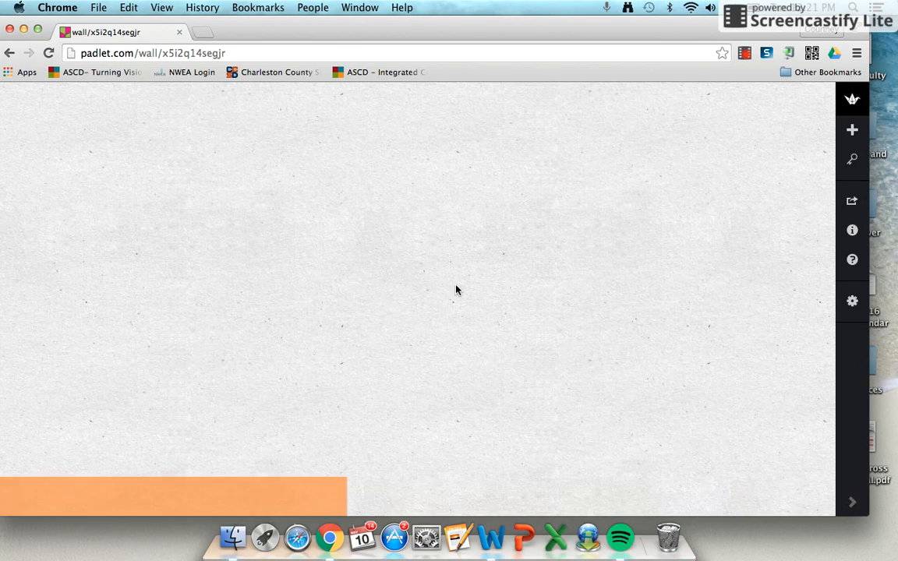
Try the Bluprint and Confetti wallpapers on the padlet and set the background back to Paper
click(853, 302)
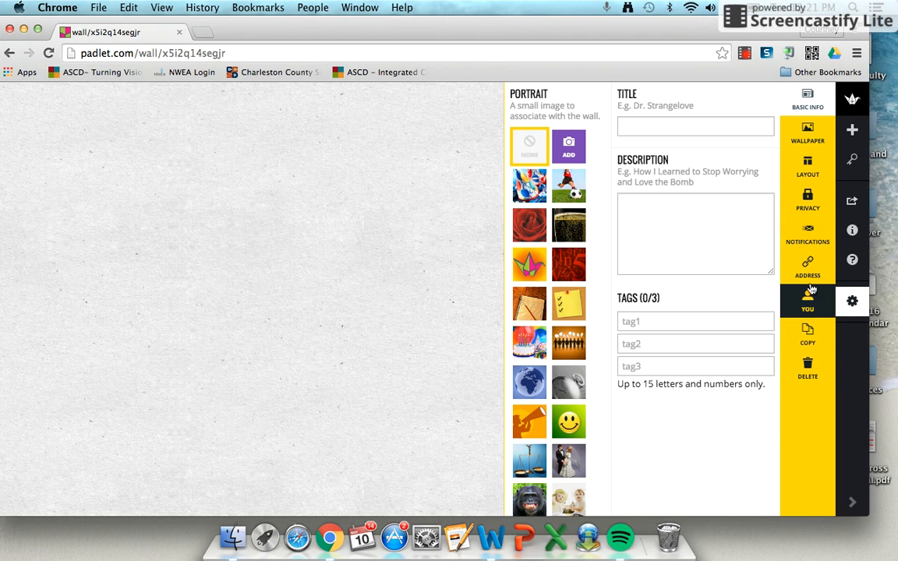
click(817, 146)
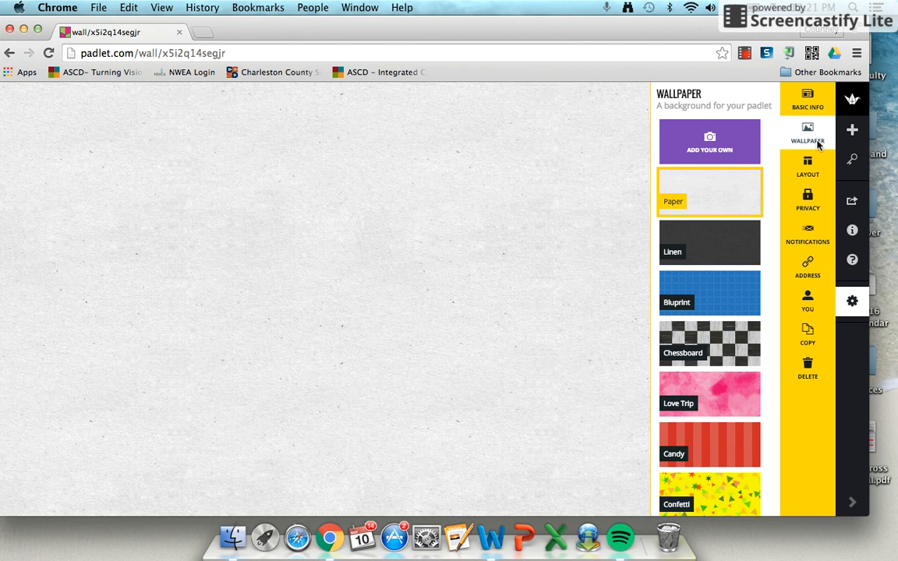
click(714, 301)
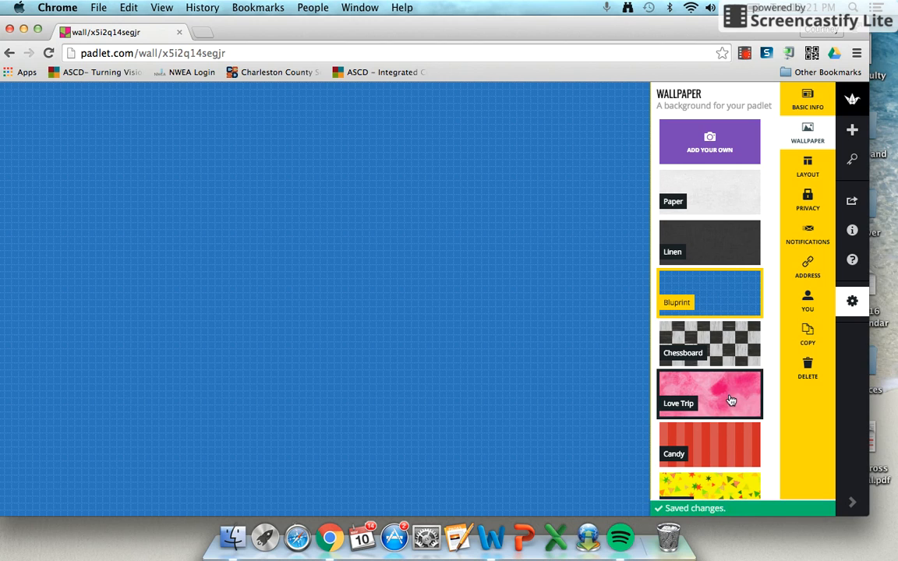
click(729, 489)
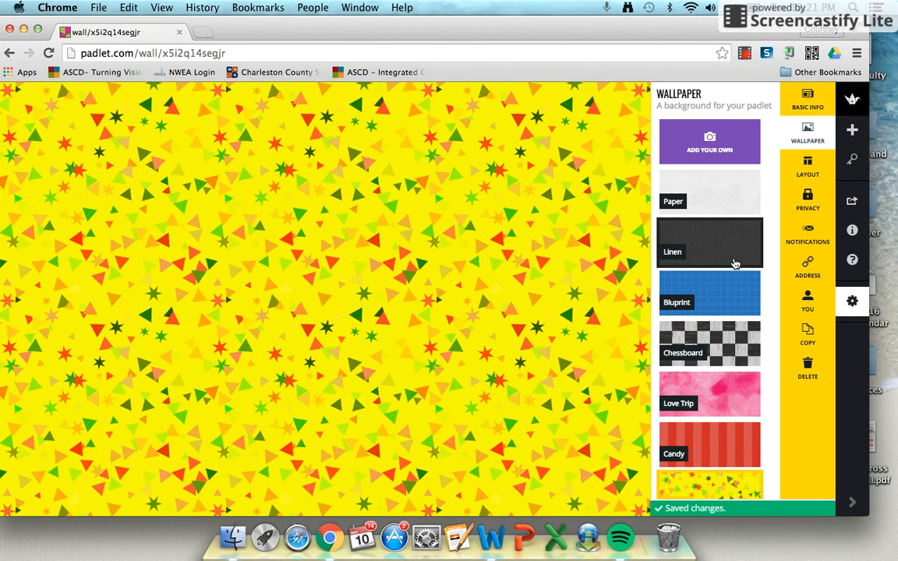
click(739, 199)
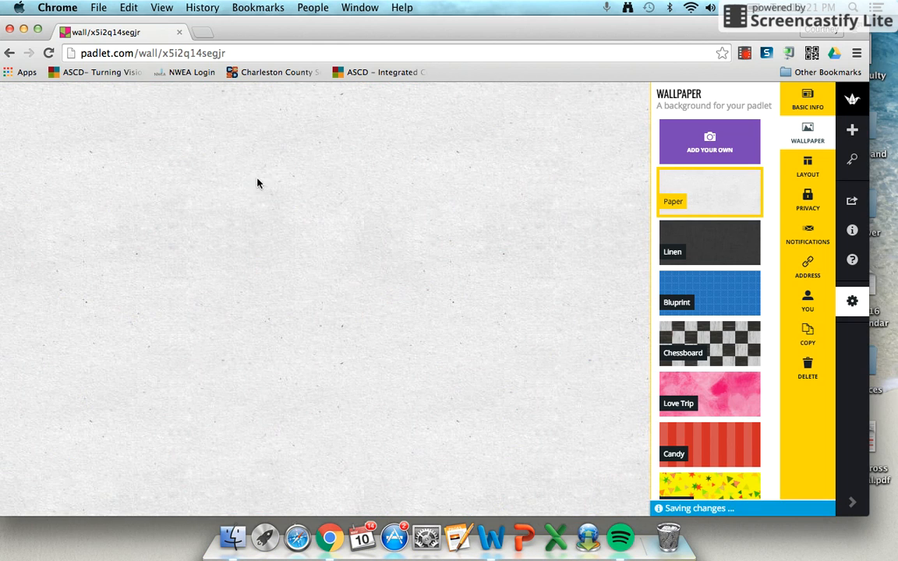
Add a post to the upper-left area of the wall with the title "Sample title" and the text "sample post"
double_click(82, 158)
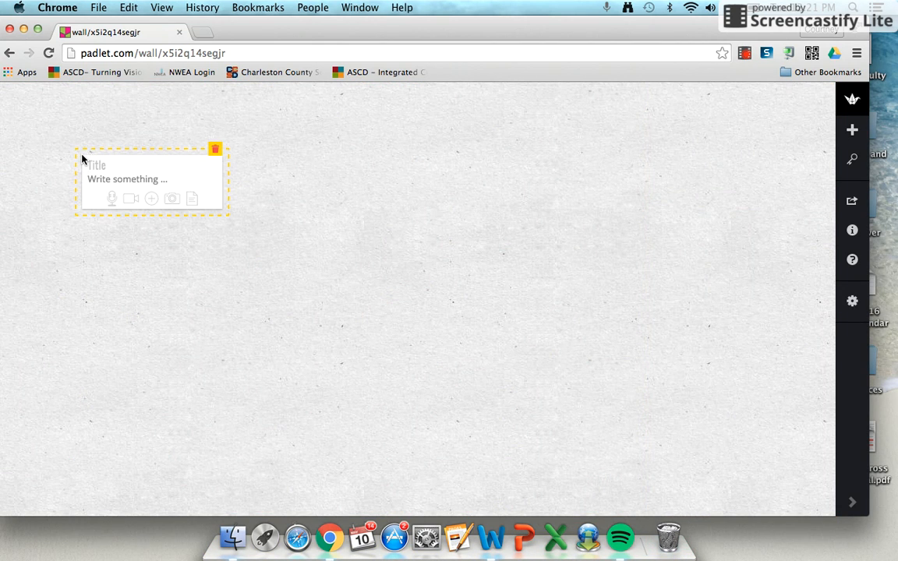
text(Sample title)
click(98, 178)
text(sample p)
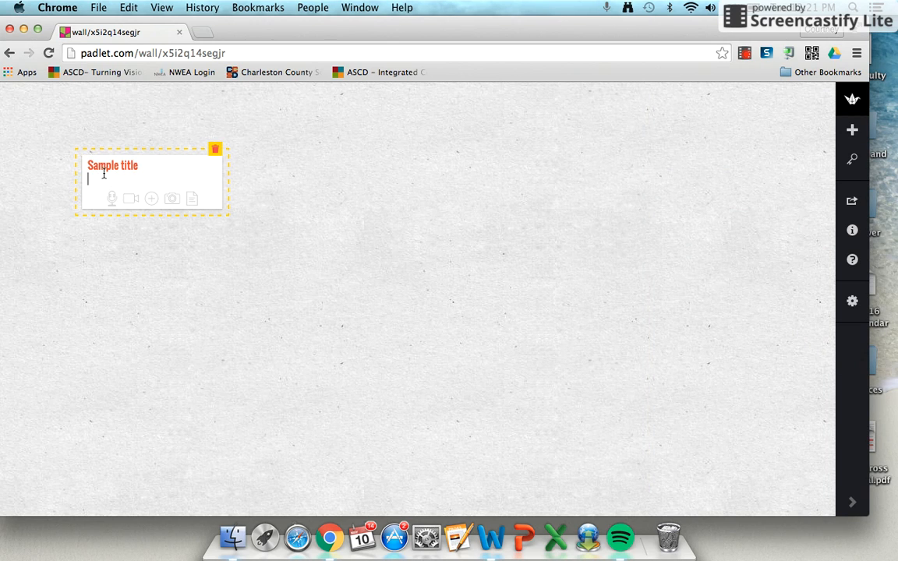
text(opo)
key(BackSpace)
key(BackSpace)
text(st)
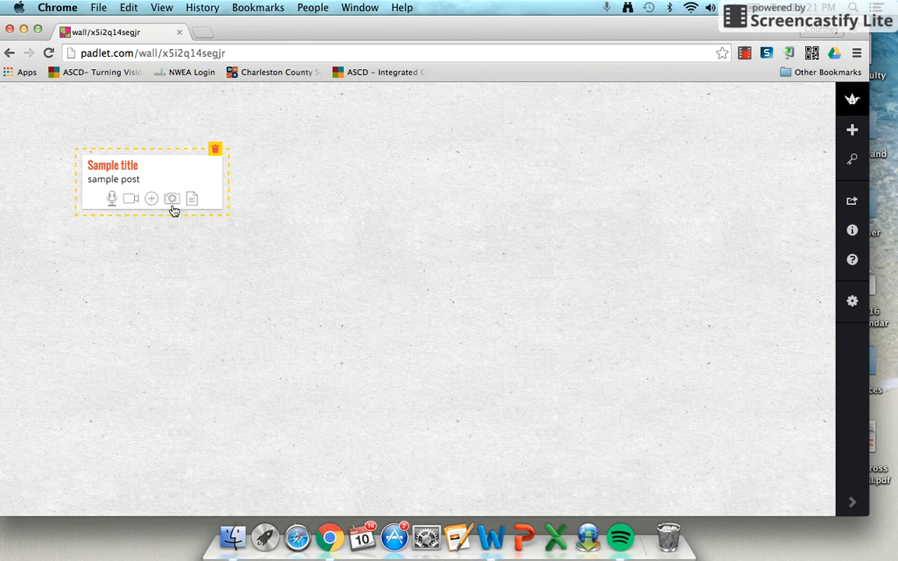
click(196, 273)
Add a second post near the middle of the wall titled "Sample post 2" with the text "sample post 2"
double_click(335, 195)
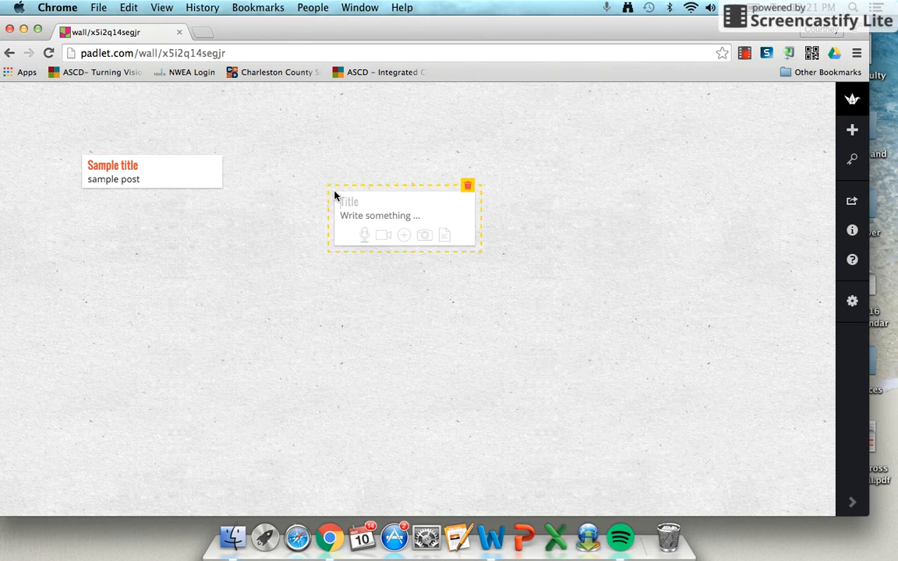
text(Sample post 2)
click(346, 215)
text(sample post 2)
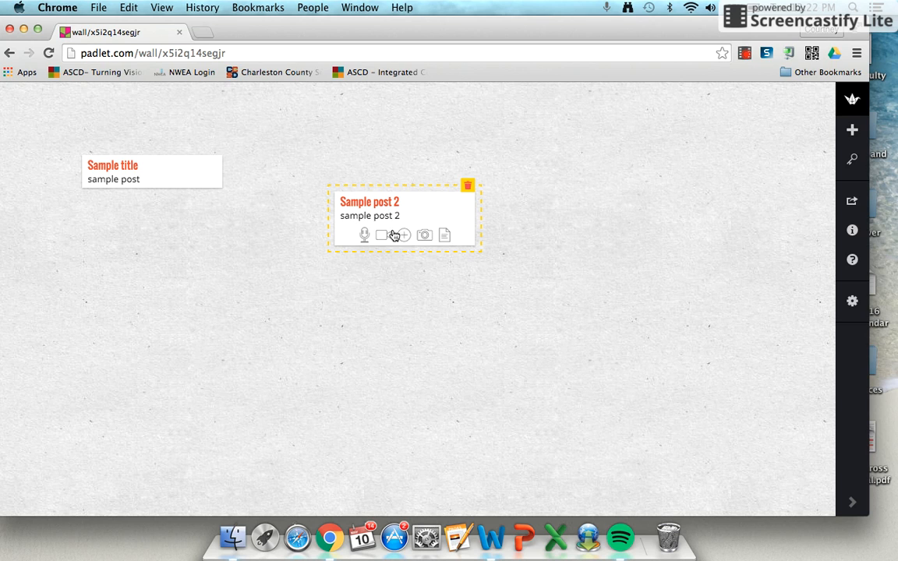
Examine the web link, upload and photo attachment options for the second post and close them without attaching anything
click(404, 234)
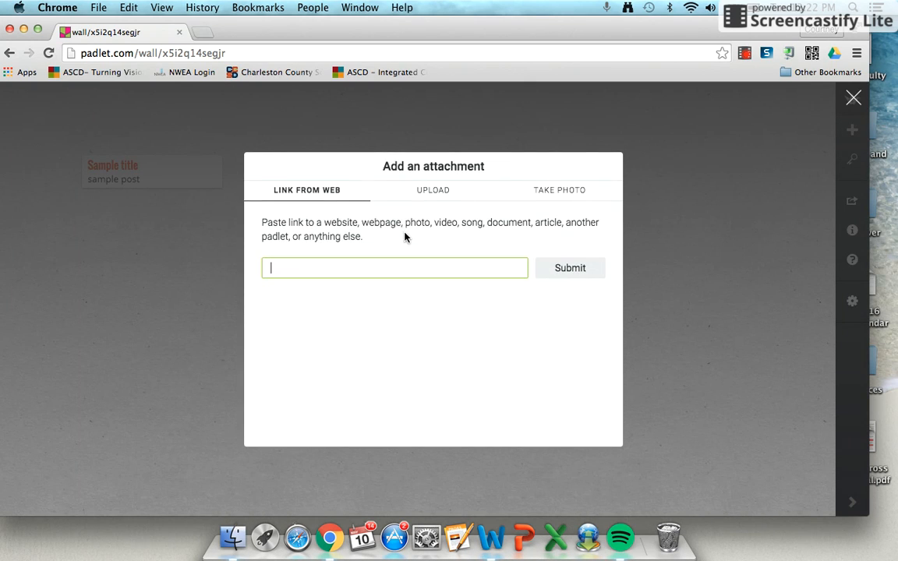
click(421, 195)
click(506, 193)
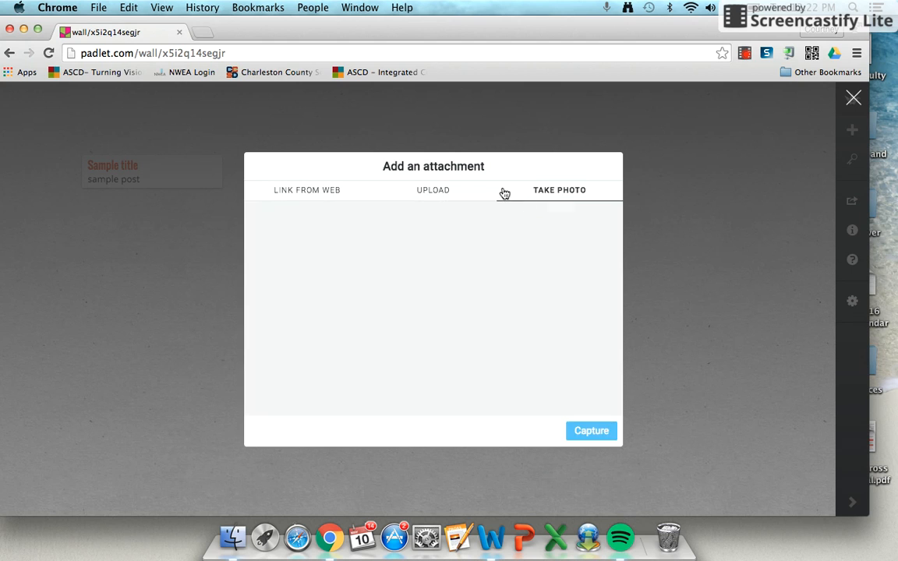
click(325, 192)
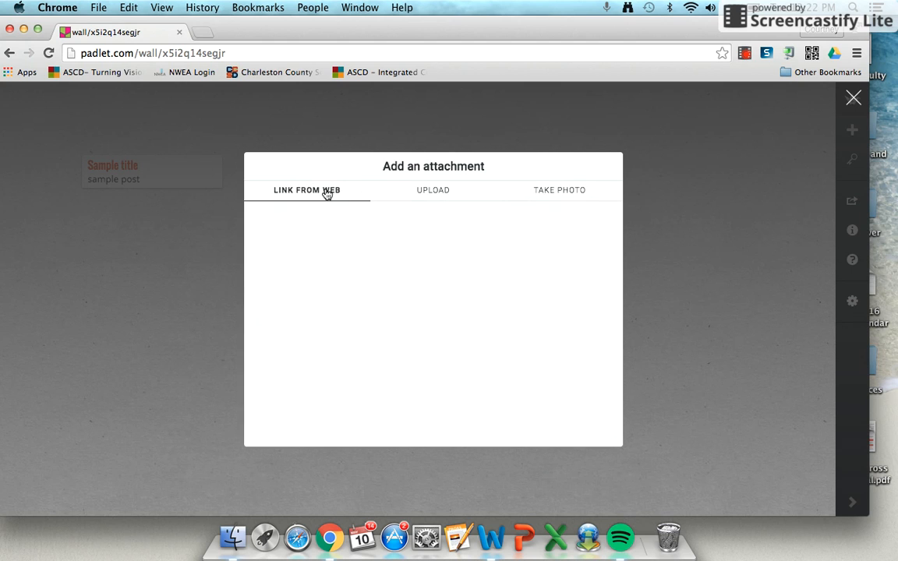
click(709, 288)
Add a third post beyond the second one, titled "Sample 3" with the text "sample 3"
double_click(594, 185)
text(Sample 3)
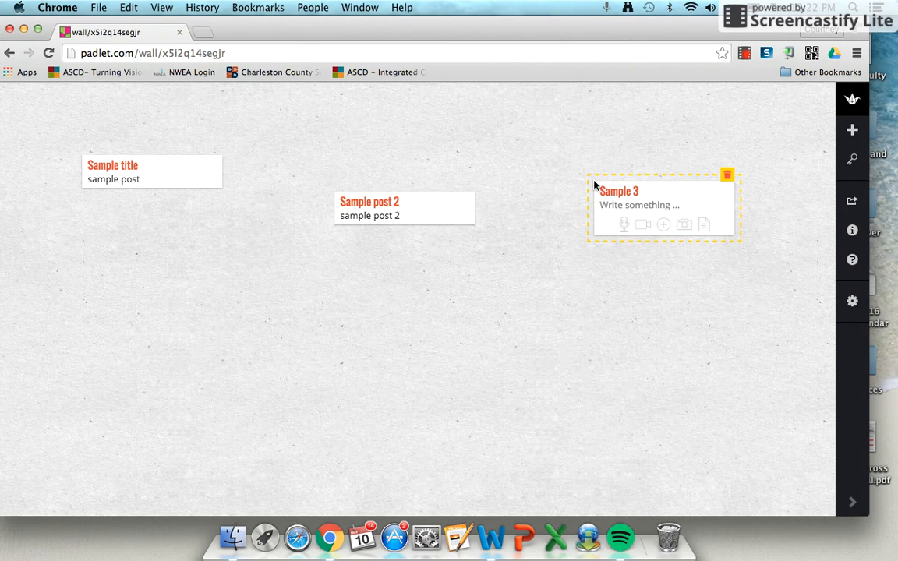
click(635, 206)
text(sample 3)
click(635, 294)
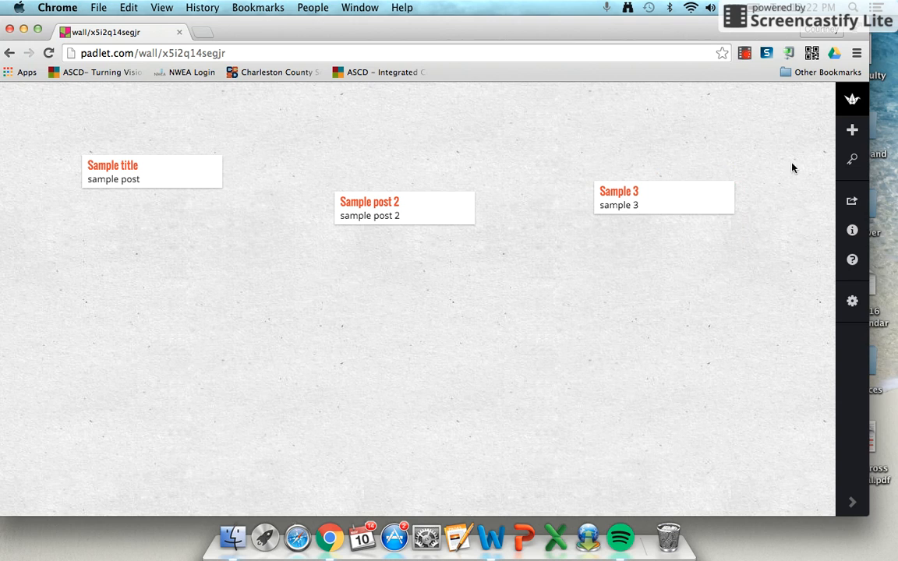
Preview the Stream layout and set the padlet's post layout to Grid
click(853, 300)
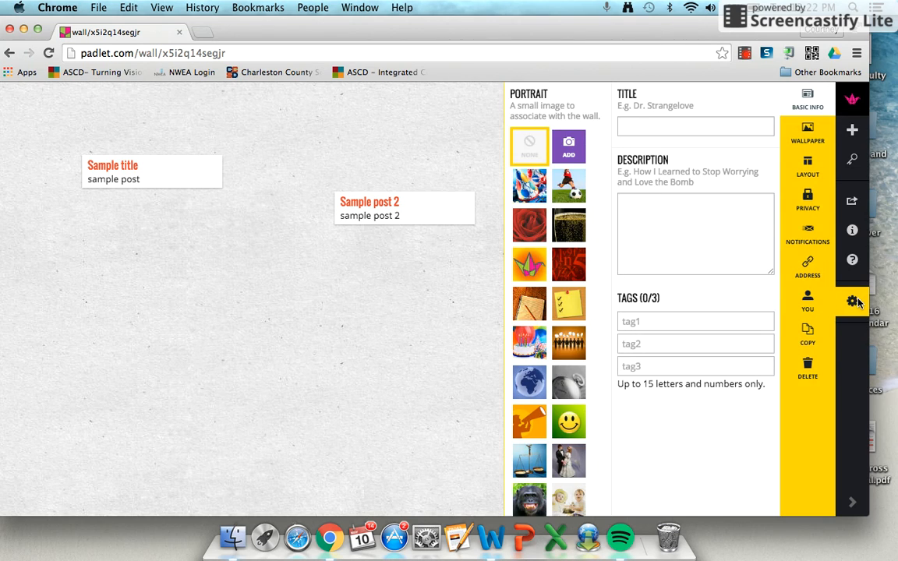
click(814, 168)
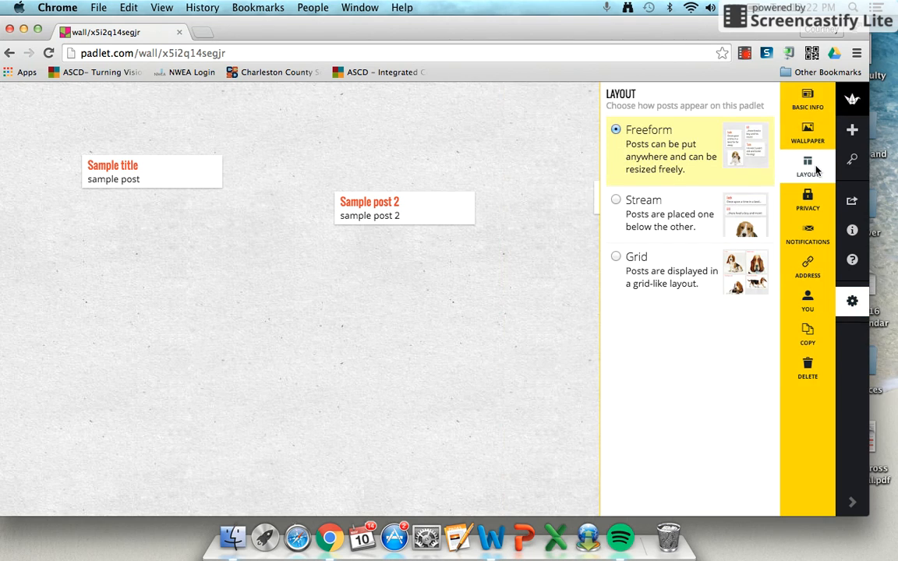
click(665, 222)
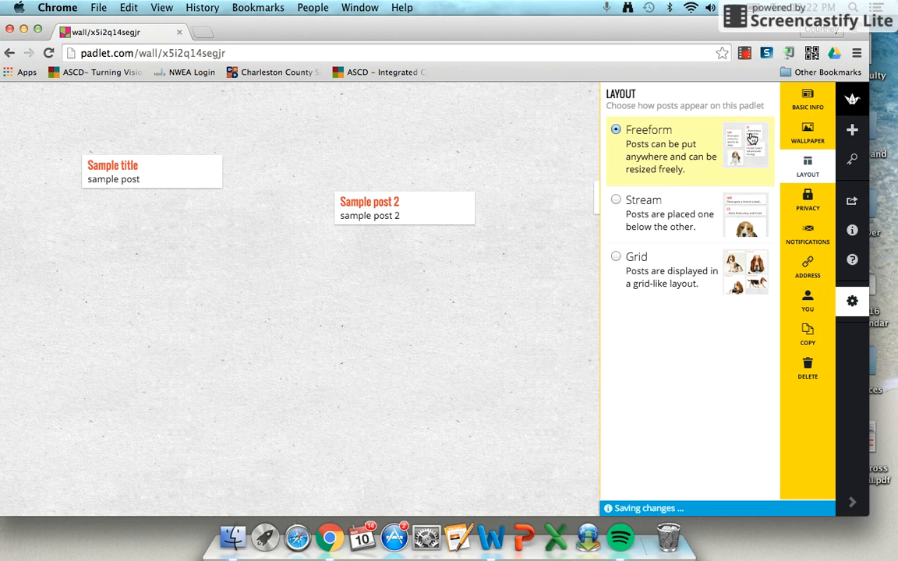
click(661, 210)
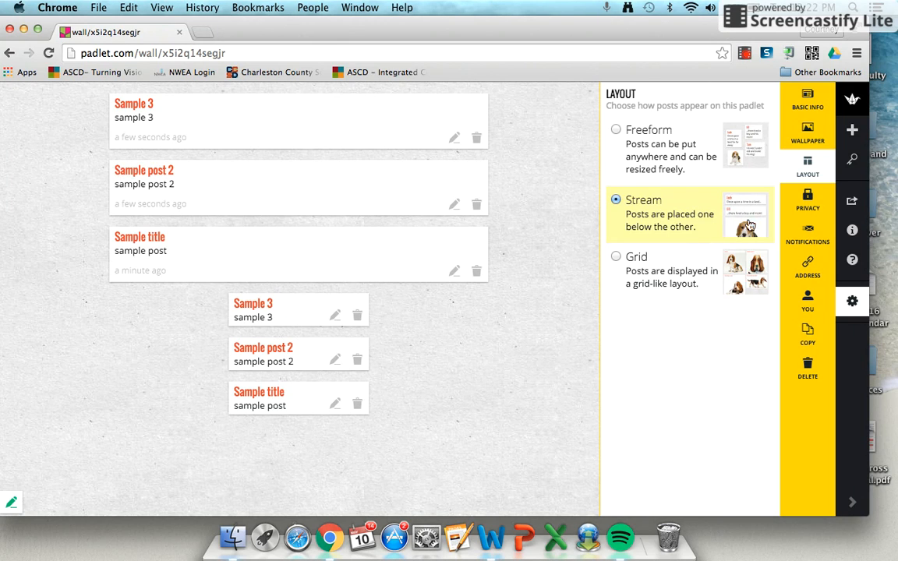
click(660, 265)
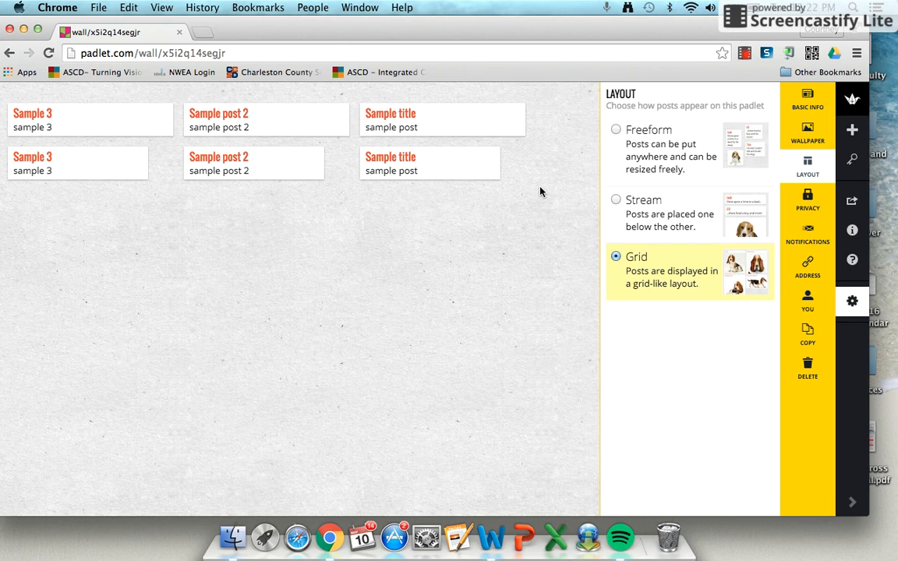
click(852, 305)
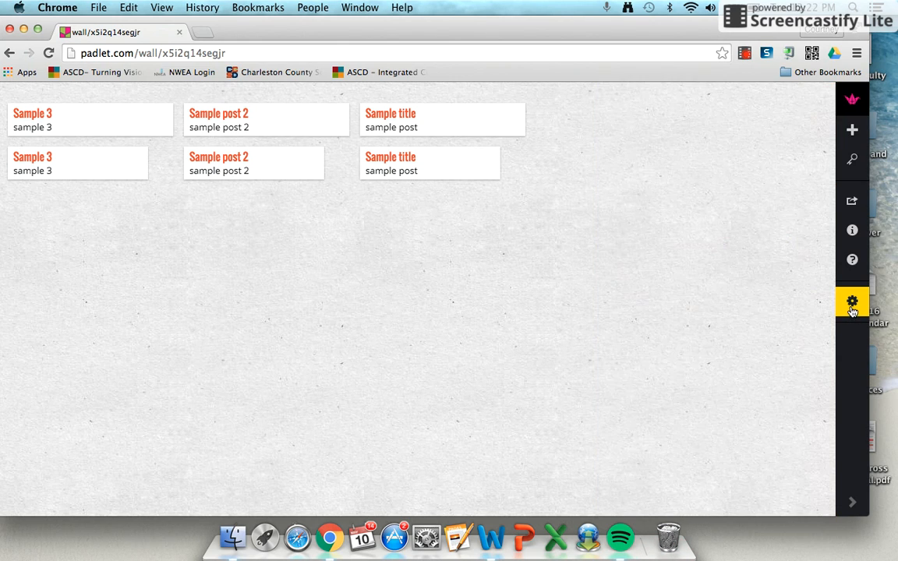
Set the padlet's title to "Title" and its description to "I like typing directions here."
click(852, 304)
click(697, 126)
text(tle)
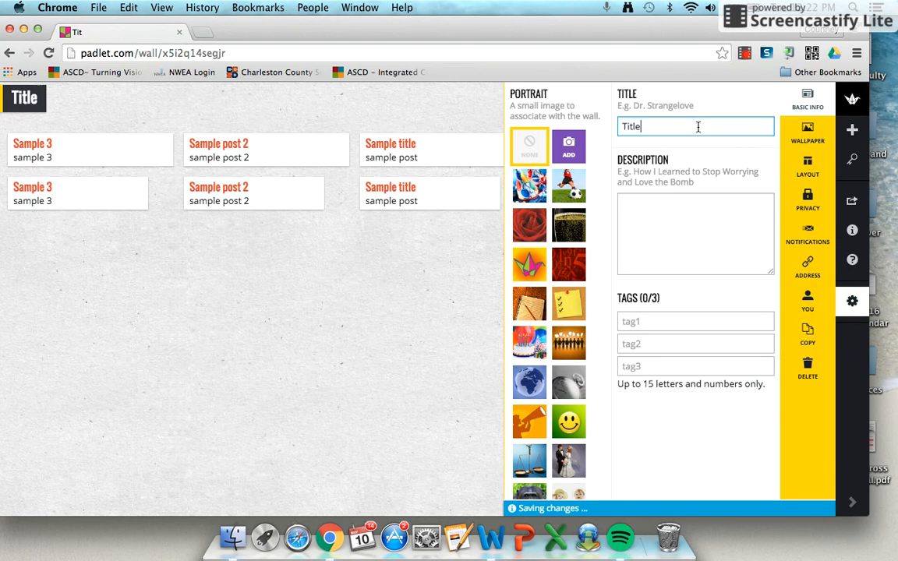
click(702, 204)
text(I like p)
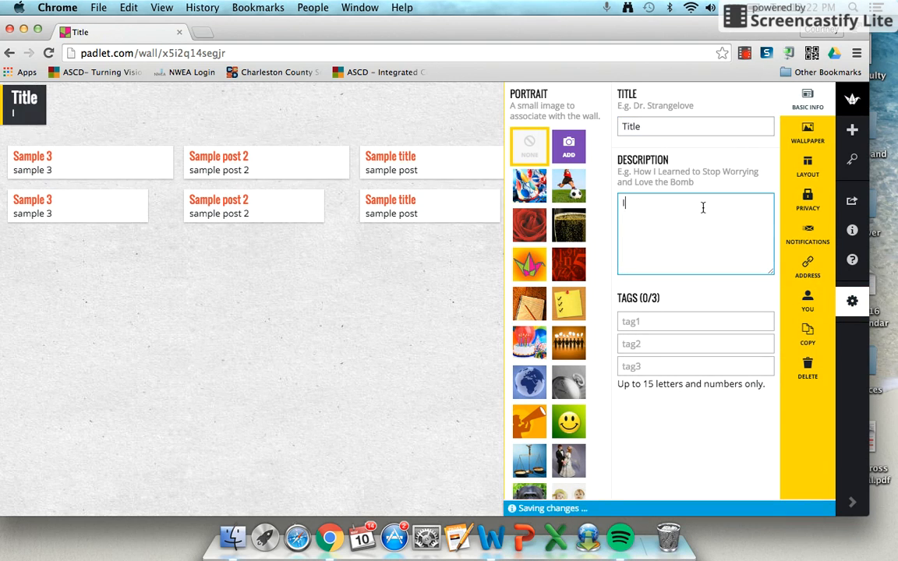
key(BackSpace)
text(typing d)
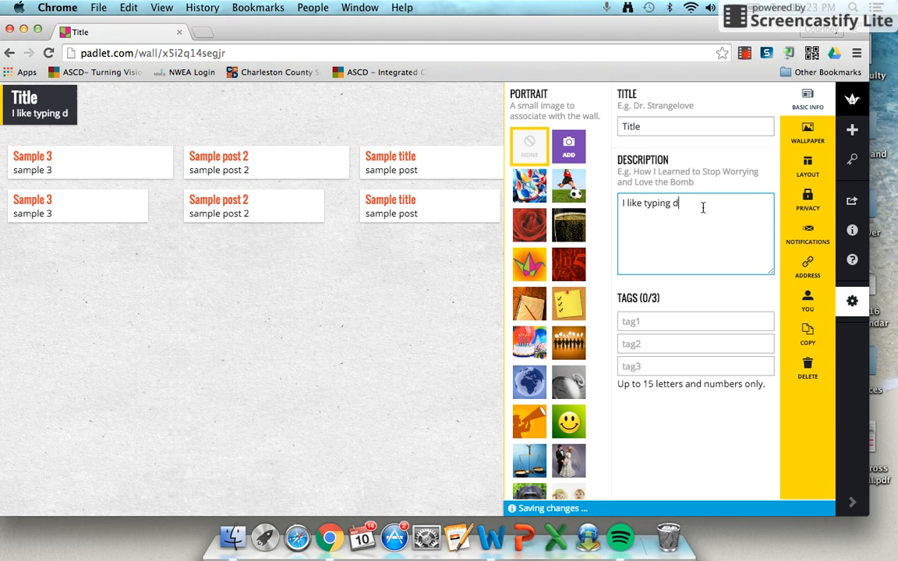
key(BackSpace)
text(direct)
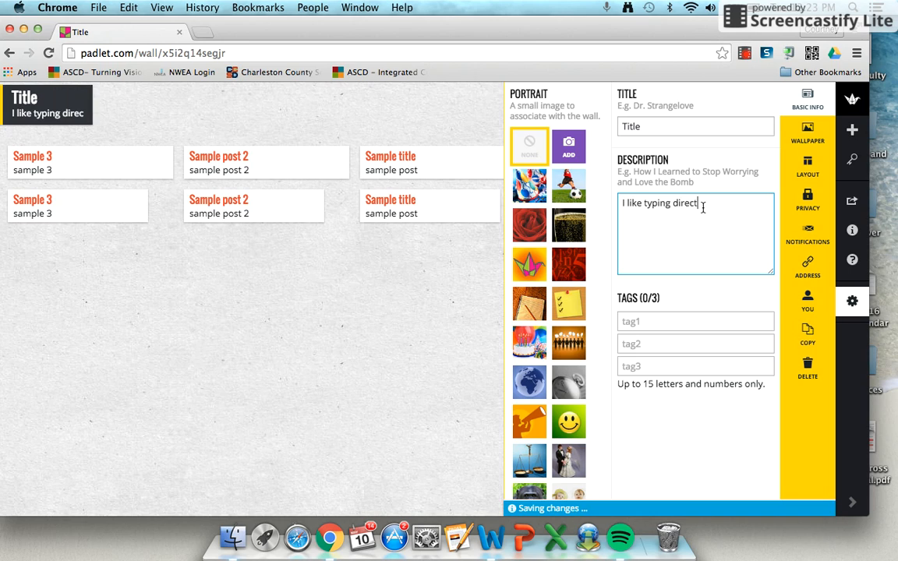
text(ions here.)
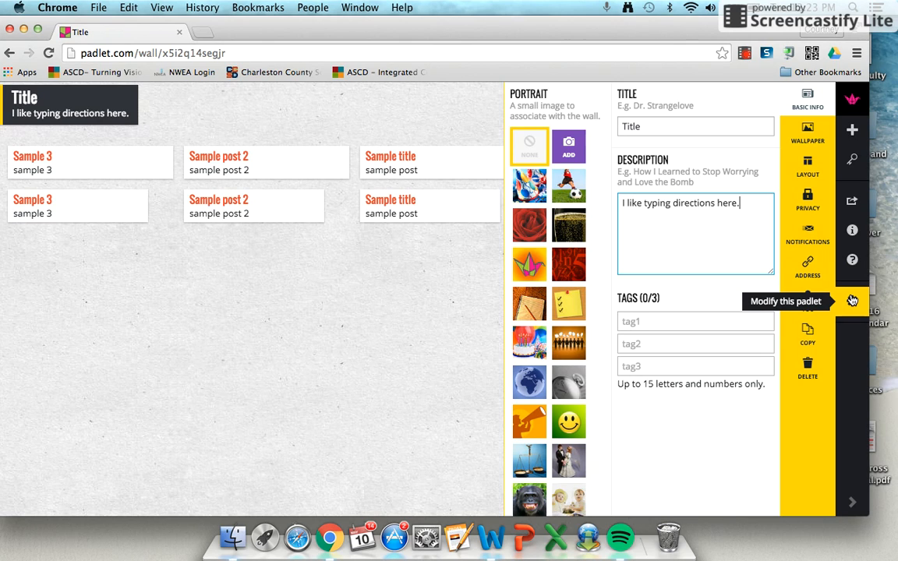
Examine the padlet's web address and its share, export, embed and QR code options
click(808, 267)
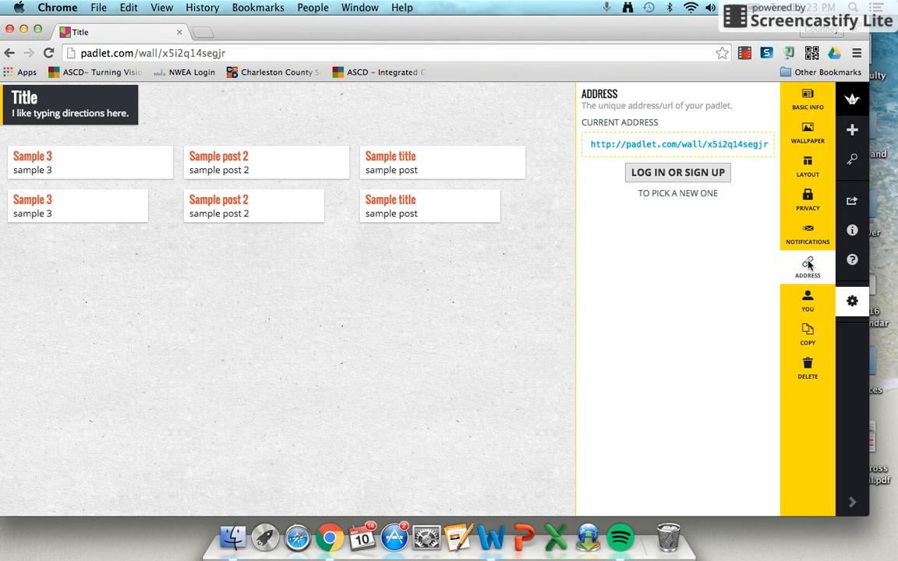
click(853, 203)
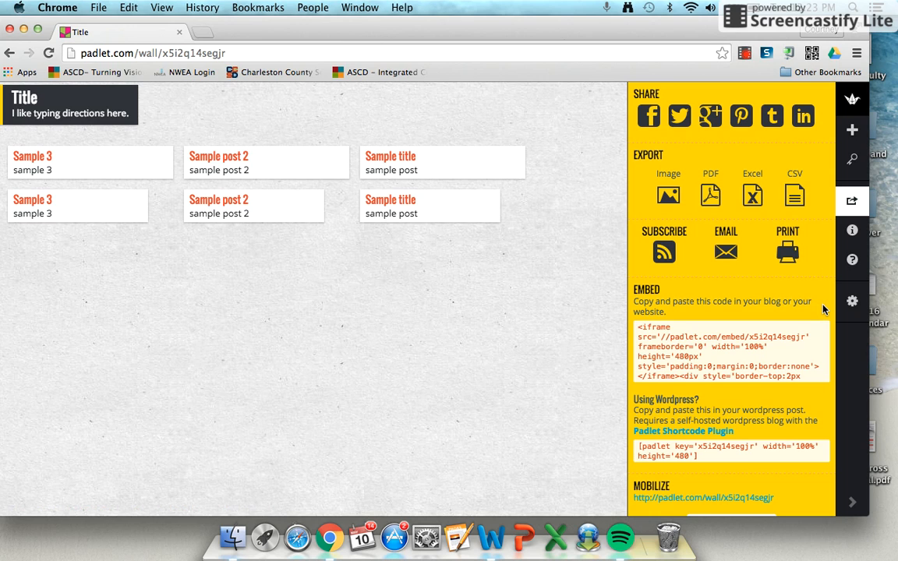
scroll(826, 315, down, 5)
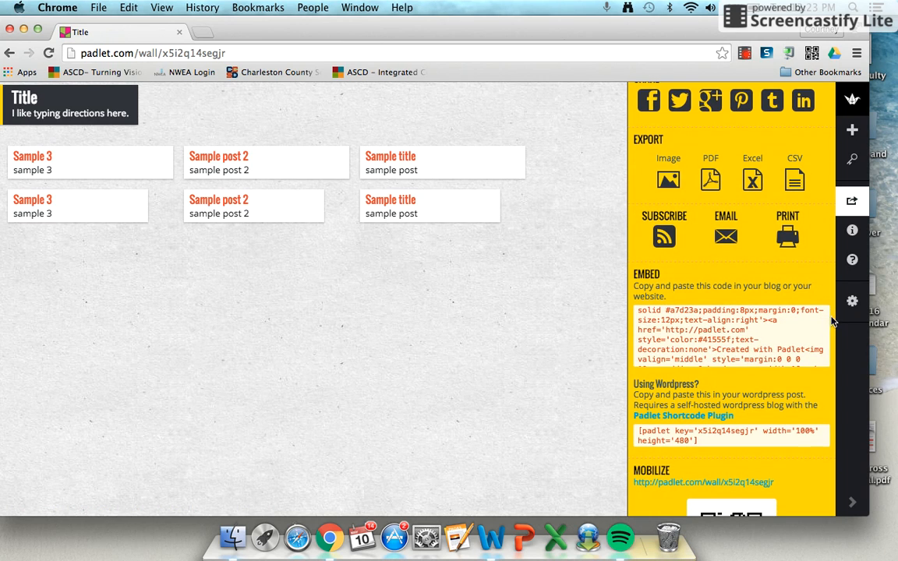
scroll(833, 321, down, 5)
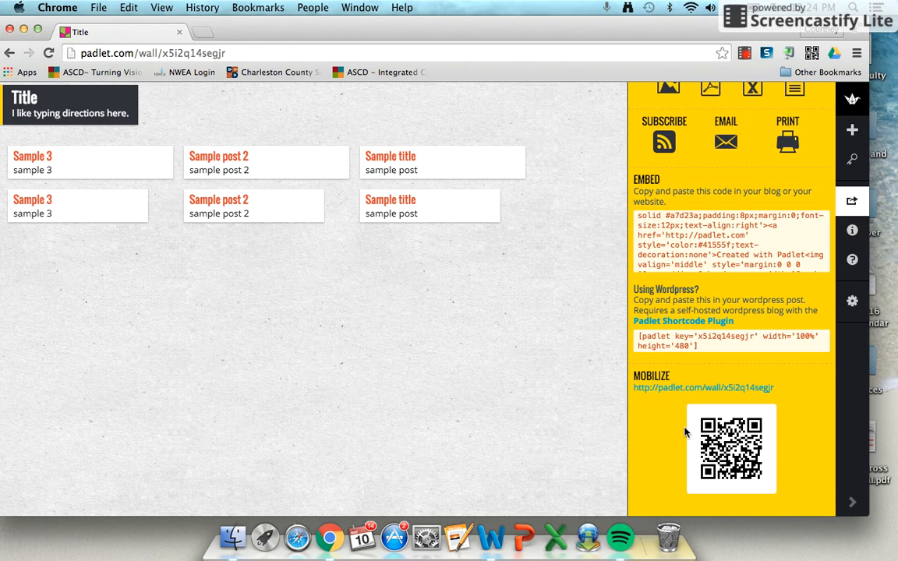
click(747, 53)
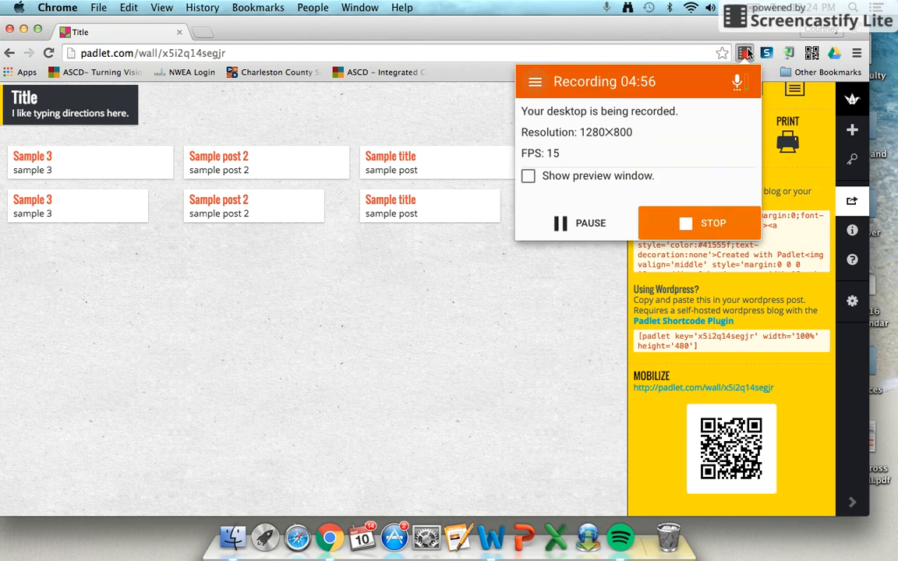